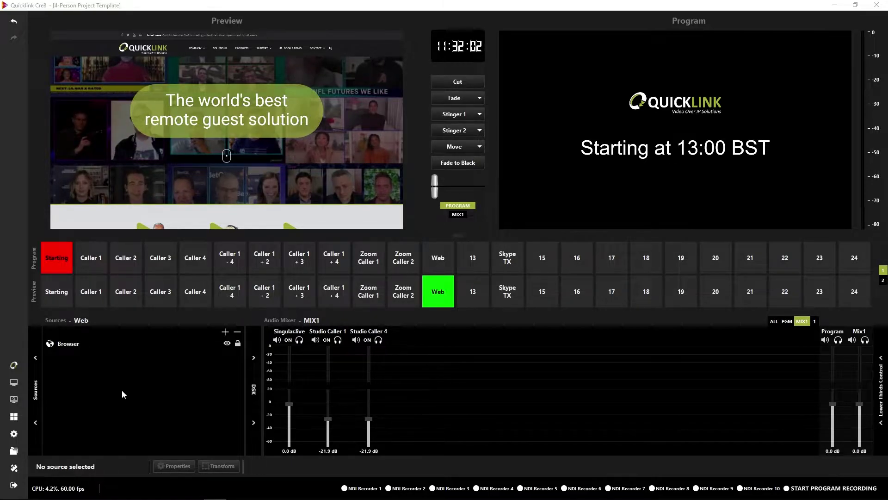
- Open the automation settings and add nine entries to the sequence
left_click(14, 435)
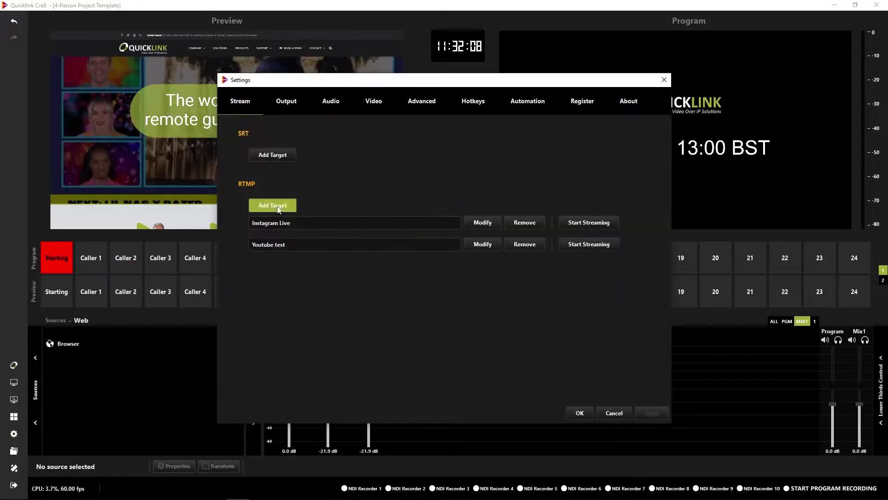
left_click(528, 105)
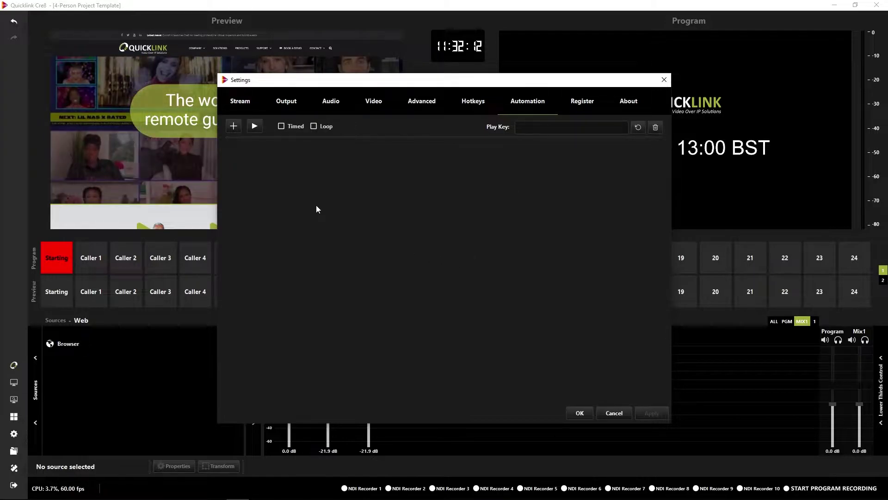
left_click(234, 126)
left_click(234, 126)
left_click(234, 126)
left_click(233, 126)
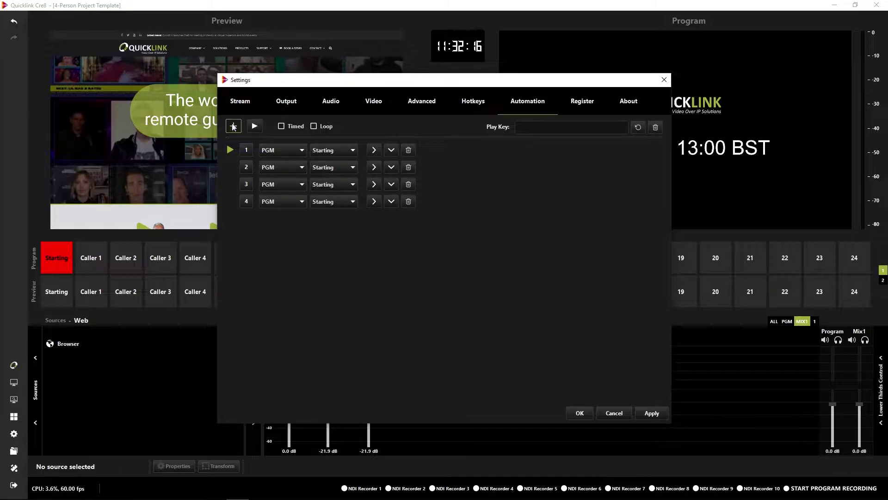
left_click(233, 126)
left_click(233, 126)
left_click(235, 127)
left_click(235, 127)
left_click(235, 128)
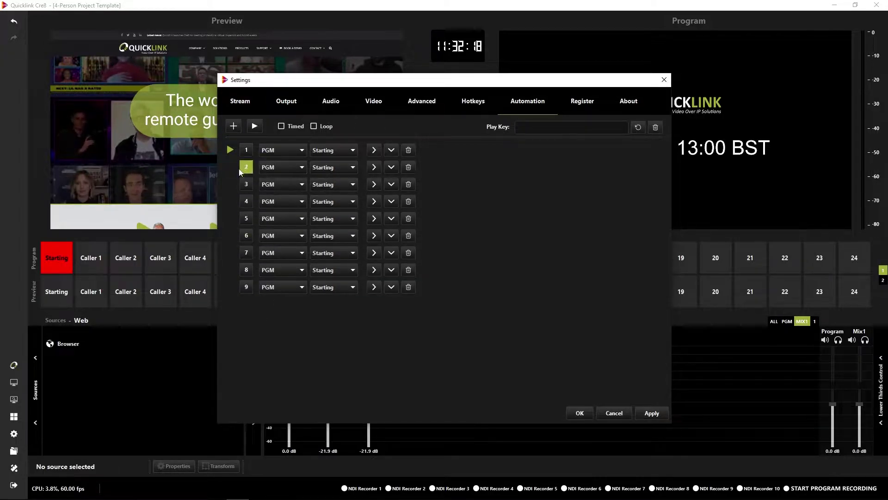
- Delete the last four entries, 6 to 9, from the automation sequence
left_click(409, 288)
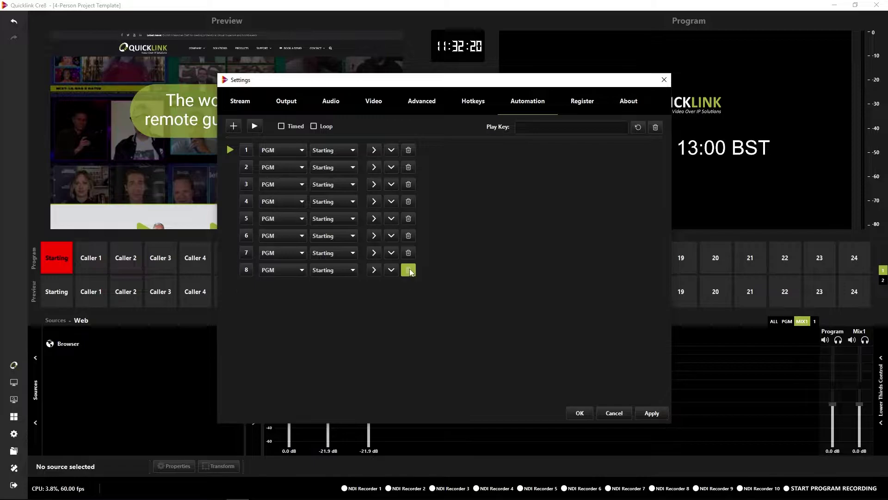
left_click(409, 269)
left_click(409, 253)
left_click(409, 239)
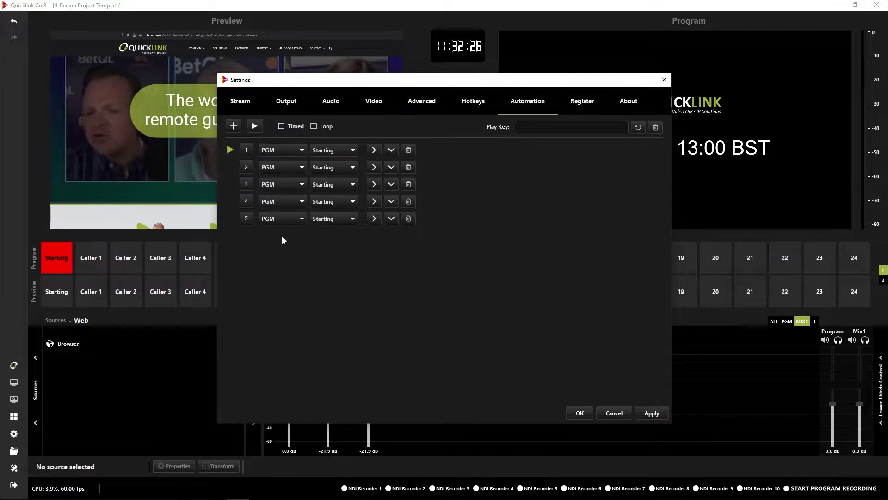
- Set the PGM scenes of automation entries 2 to 5 to Caller 1, Caller 2, Caller 3 and Caller 4
left_click(352, 168)
left_click(342, 191)
left_click(341, 185)
left_click(333, 218)
left_click(333, 203)
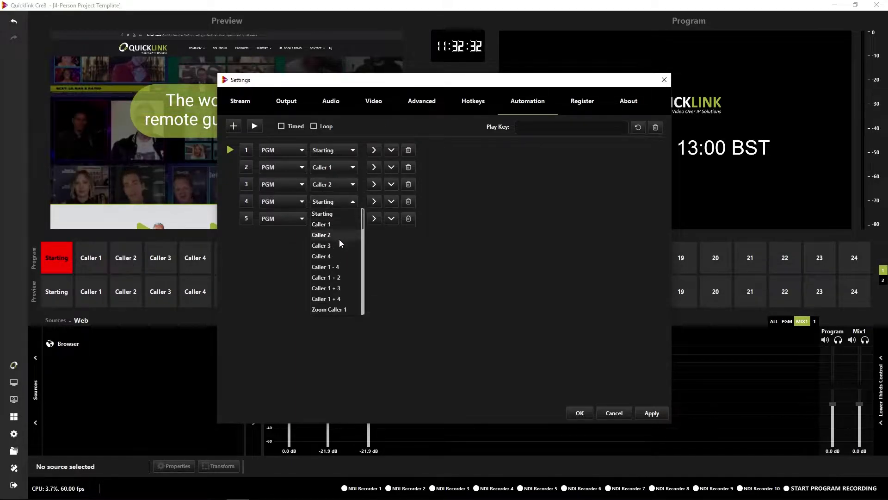
left_click(340, 247)
left_click(335, 219)
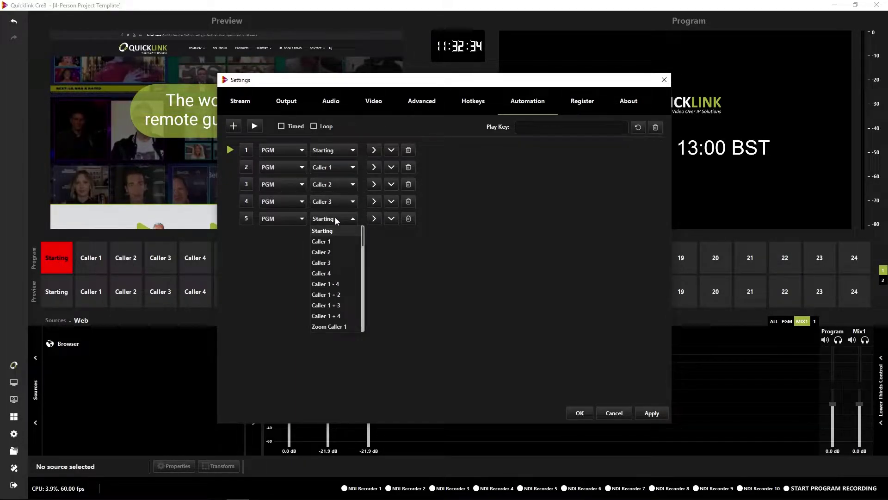
left_click(342, 273)
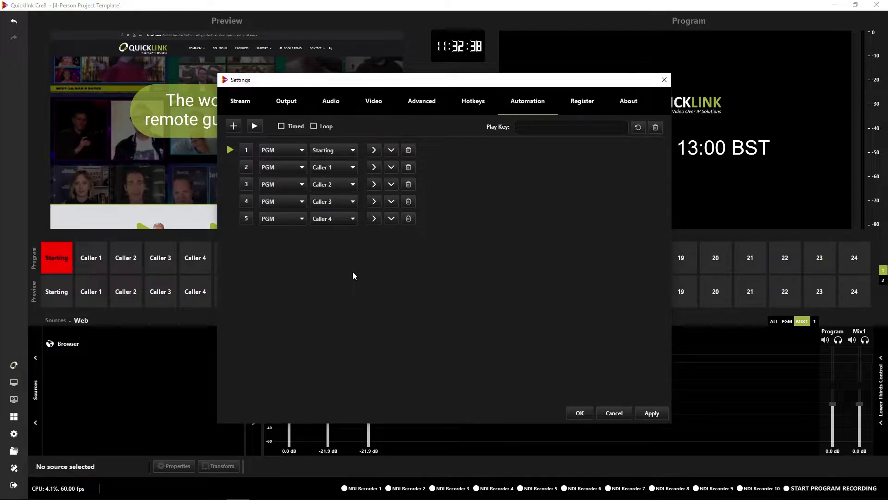
- Play through the automation entries one at a time, with the Settings window moved clear of the Program view
left_click(256, 128)
left_click(255, 128)
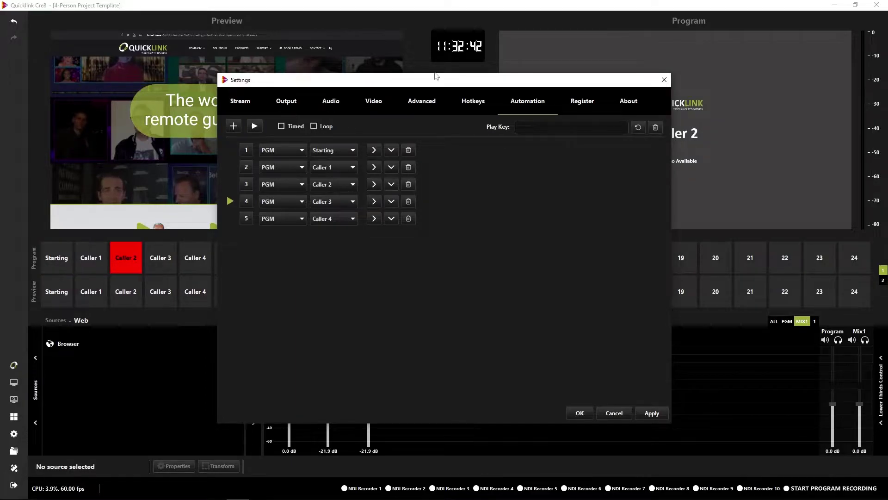
left_click_drag(435, 86, 259, 33)
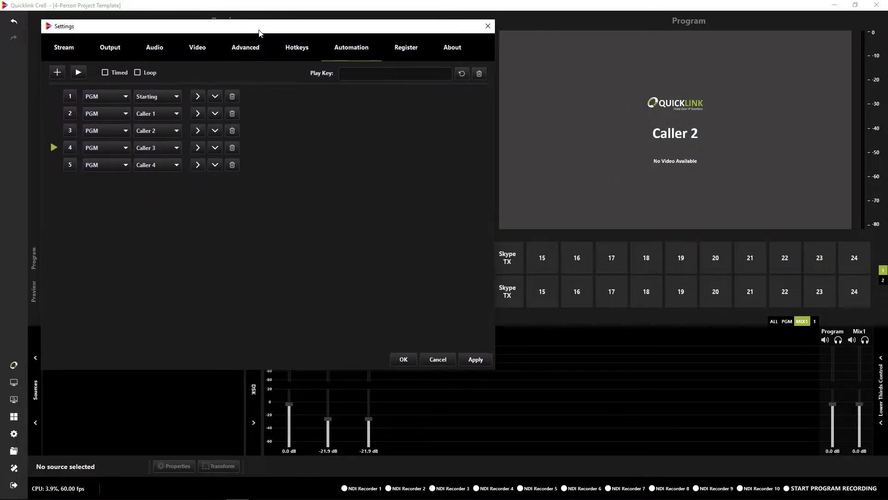
left_click(78, 74)
left_click(79, 73)
left_click(79, 75)
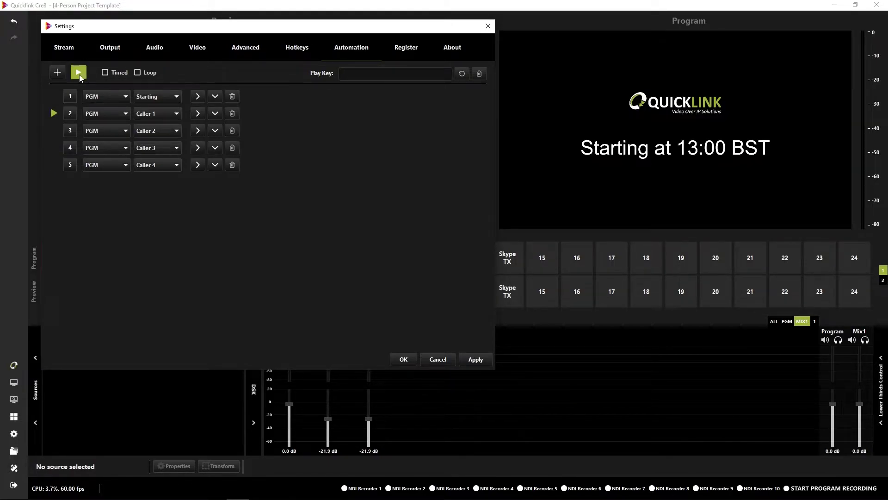
left_click(79, 73)
left_click(79, 73)
left_click(78, 73)
left_click(79, 73)
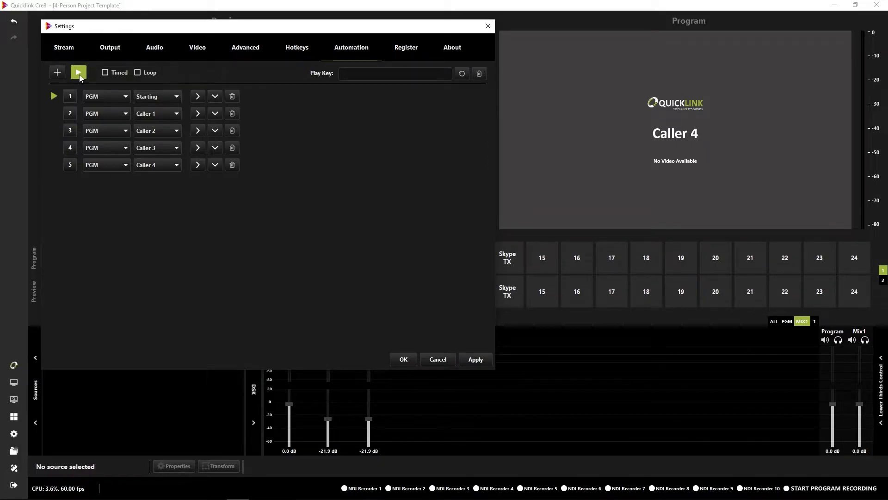
left_click(80, 75)
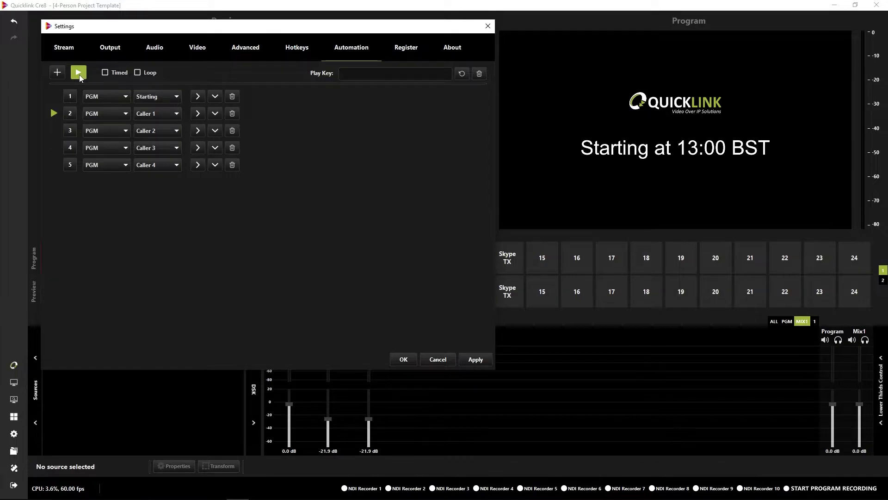
- Assign P as the automation play key and apply the change
left_click(357, 73)
left_click(476, 360)
key("p")
- Step through the automation entries using the assigned play key
key("p")
key("p")
key("p")
key("p")
key("p")
key("p")
key("p")
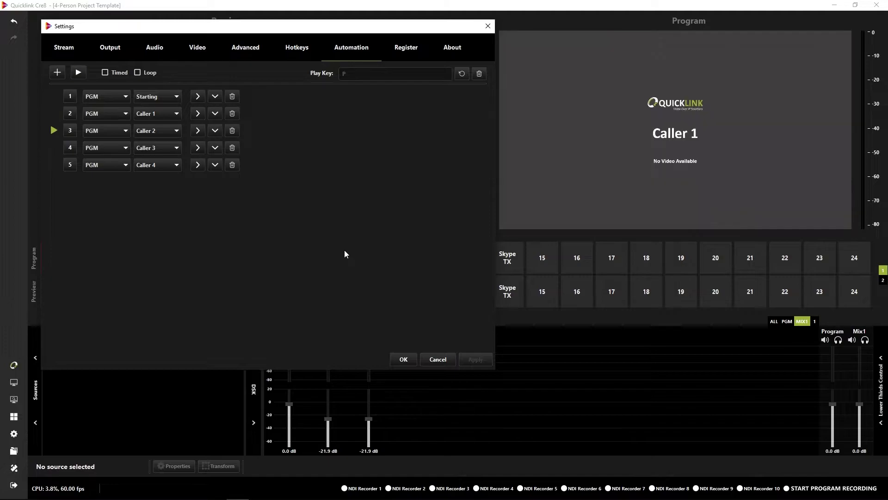
key("p")
- Enable timed playback and set the interval of all five automation entries to 2 s
left_click(117, 73)
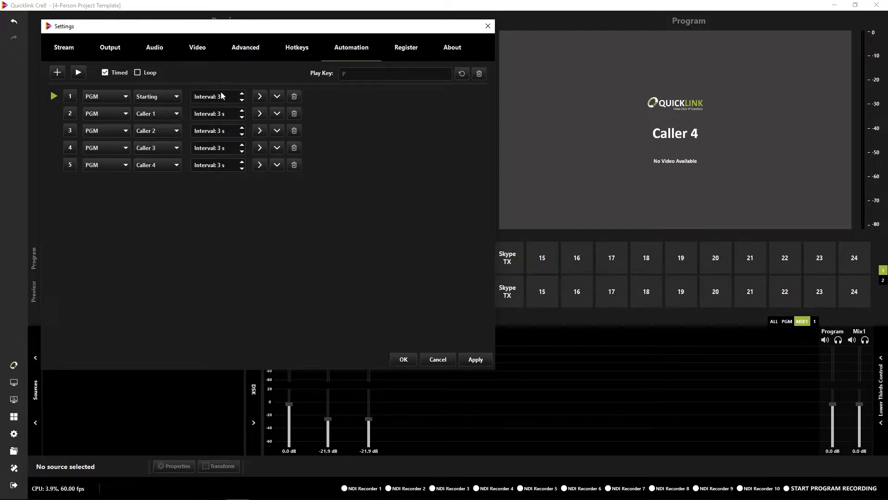
left_click(241, 100)
left_click(242, 151)
left_click(241, 168)
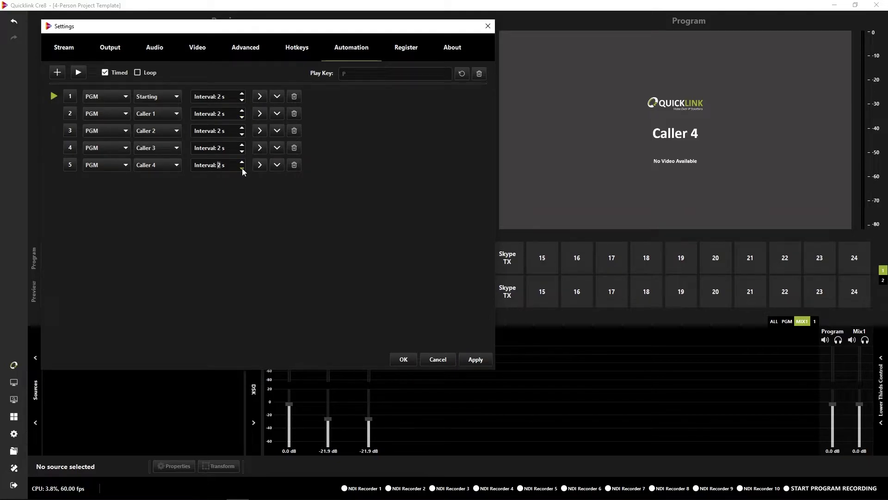
- Enable looping, apply the change, and start and stop the timed automation with the assigned play key
left_click(139, 73)
left_click(474, 360)
key("p")
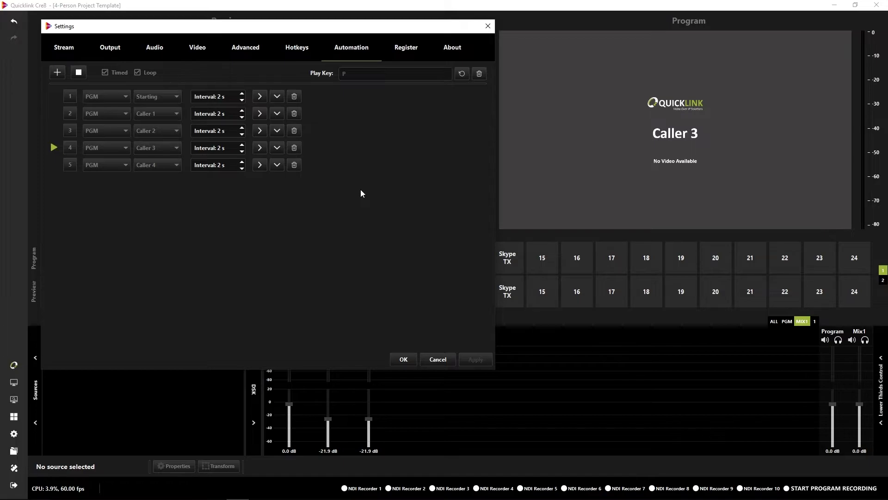
key("p")
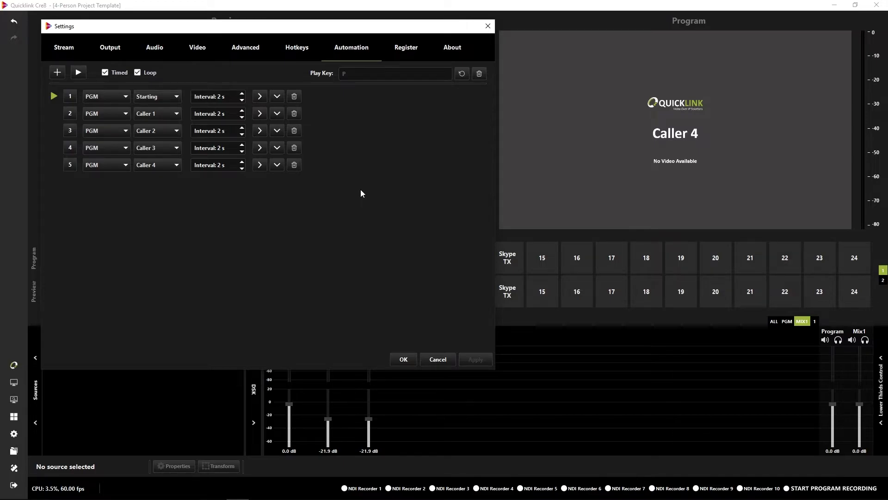
- Add a second action to automation entry 1 that shows the Starting scene on MIX1
left_click(259, 97)
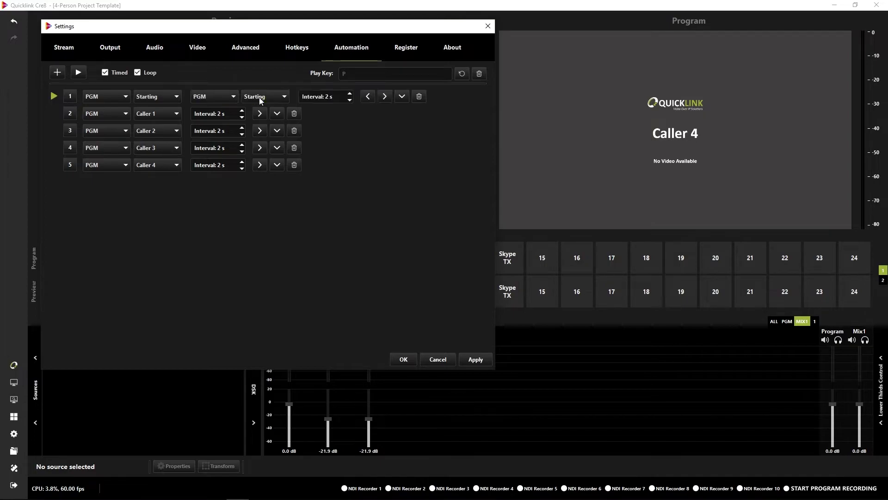
left_click(229, 96)
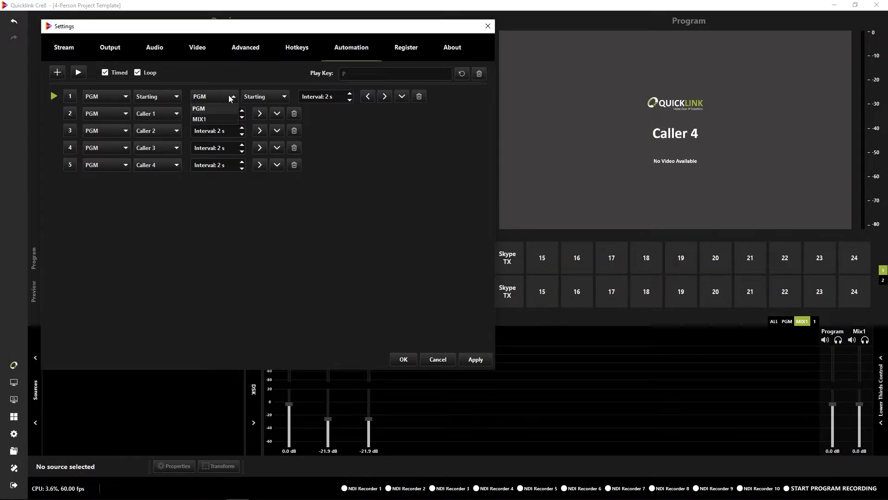
left_click(222, 119)
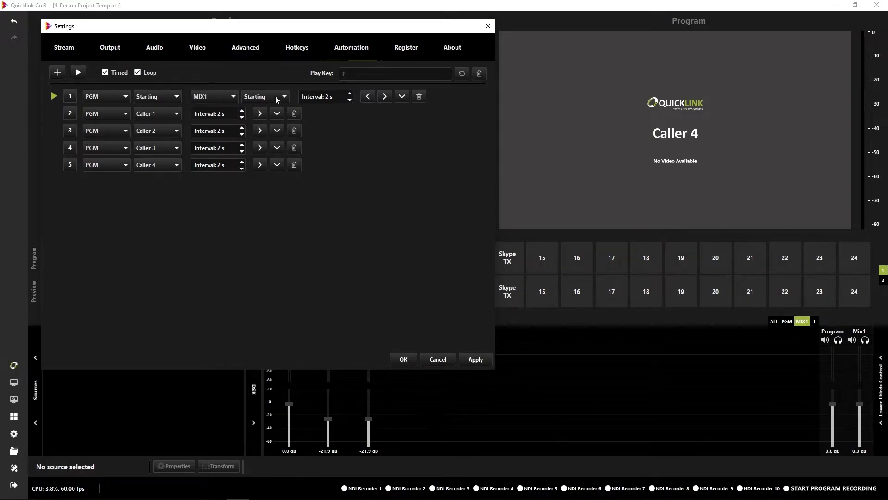
left_click(263, 96)
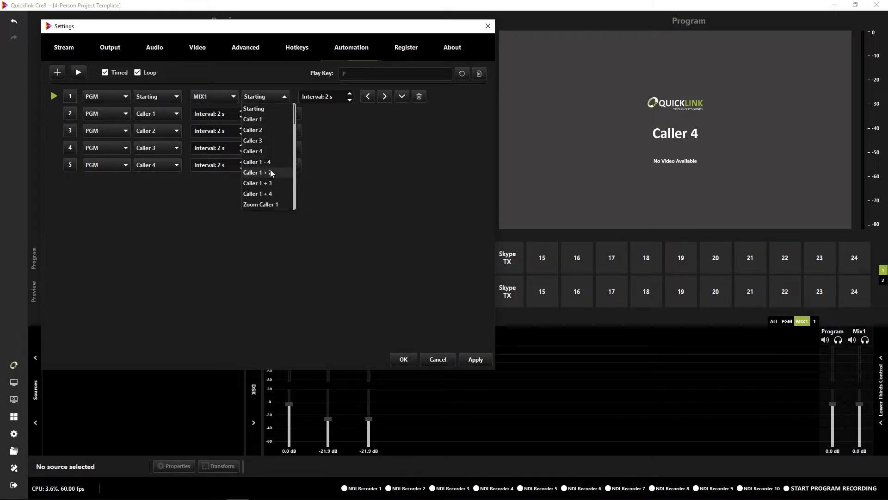
left_click(268, 108)
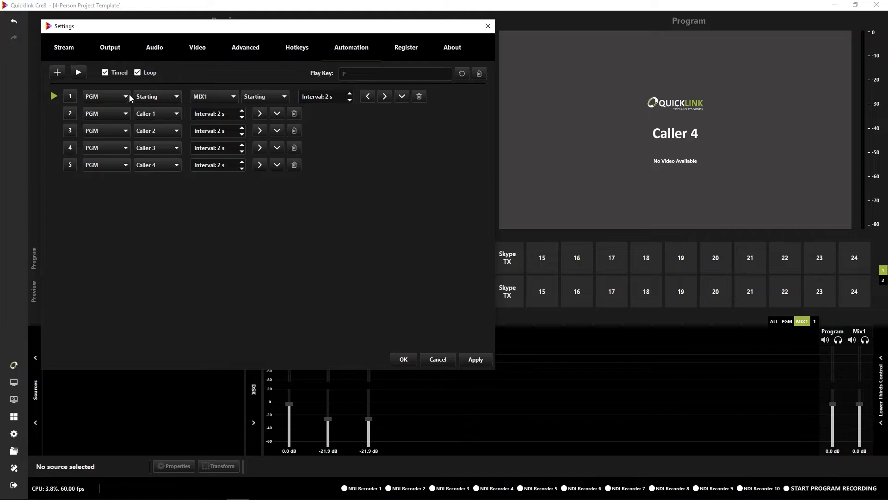
- Add a second action to automation entries 2 to 5 and set each one's output to MIX1
left_click(260, 113)
left_click(260, 130)
left_click(260, 148)
left_click(260, 165)
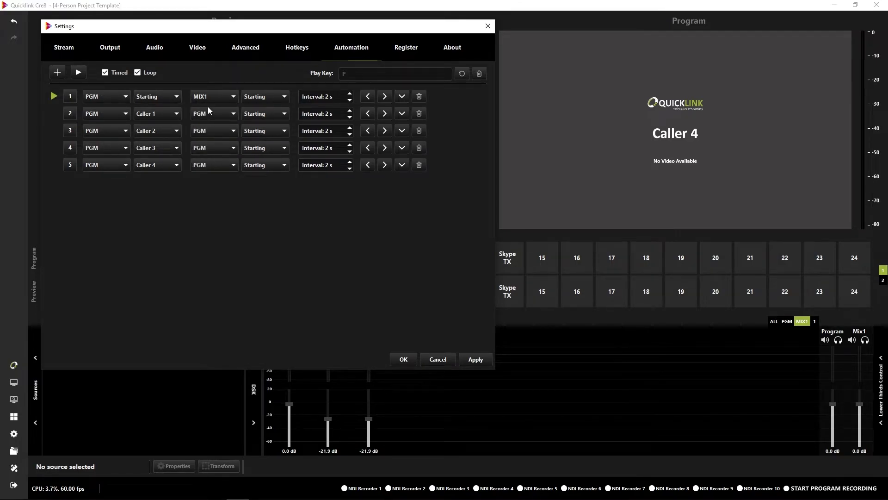
left_click(210, 135)
left_click(211, 131)
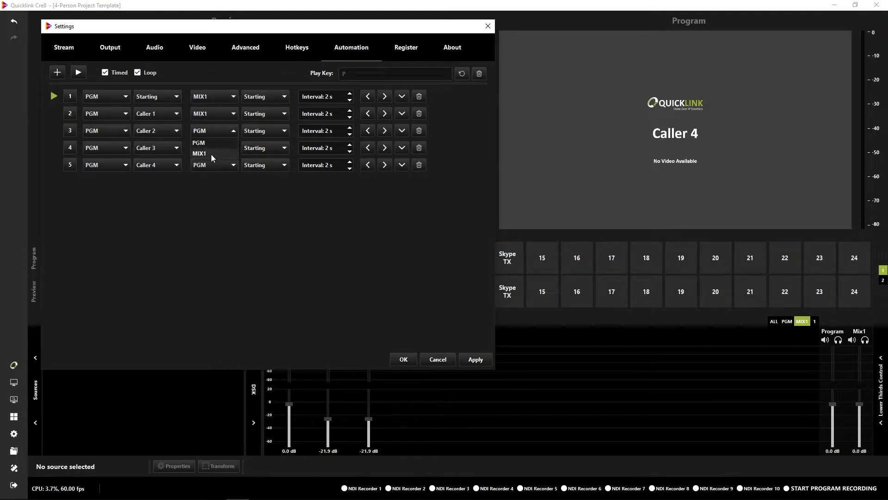
left_click(220, 148)
left_click(212, 171)
left_click(212, 186)
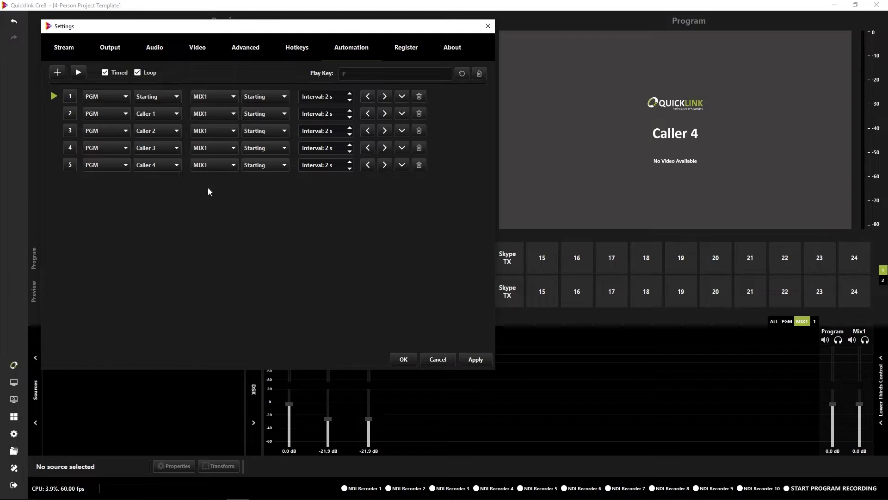
- Set the MIX1 scenes of entries 2 to 5 to Caller 1 - 4, Caller 1 + 2, Caller 1 + 3 and Caller 1 + 4
left_click(256, 114)
left_click(272, 178)
left_click(262, 131)
left_click(267, 207)
left_click(262, 148)
left_click(266, 234)
left_click(260, 165)
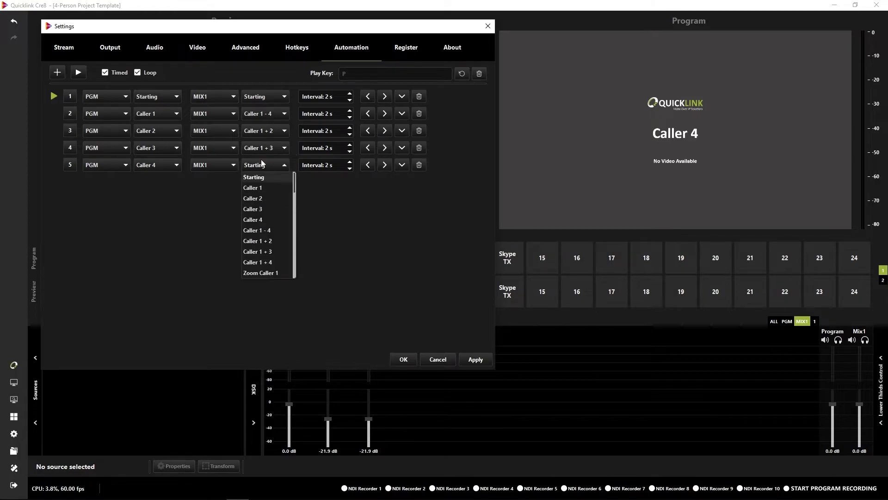
left_click(272, 261)
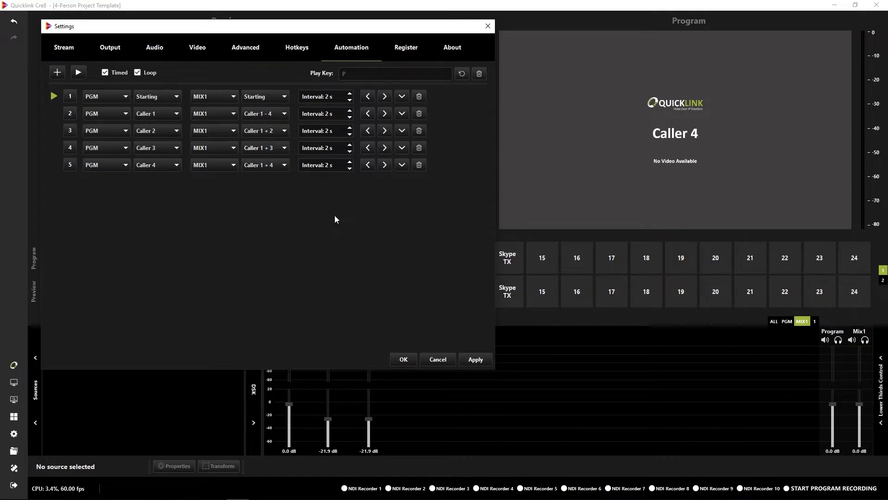
- Apply the automation changes, start the looping sequence and close the settings
left_click(476, 360)
left_click(78, 73)
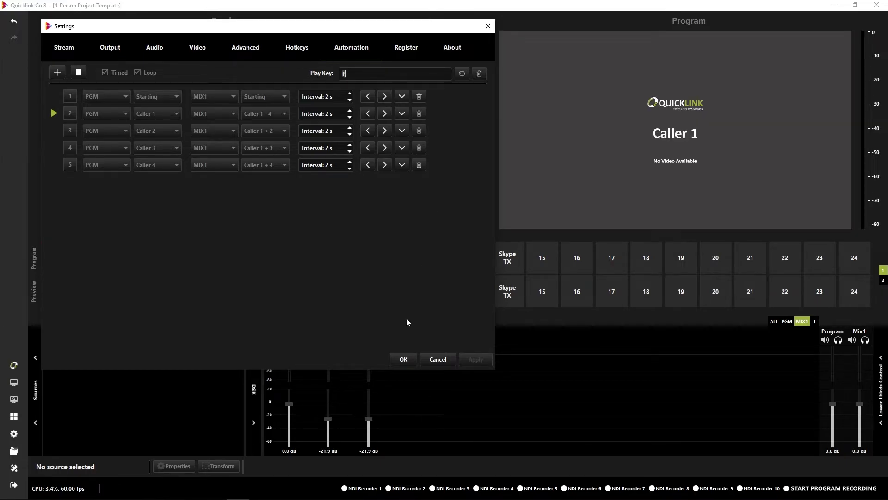
left_click(404, 359)
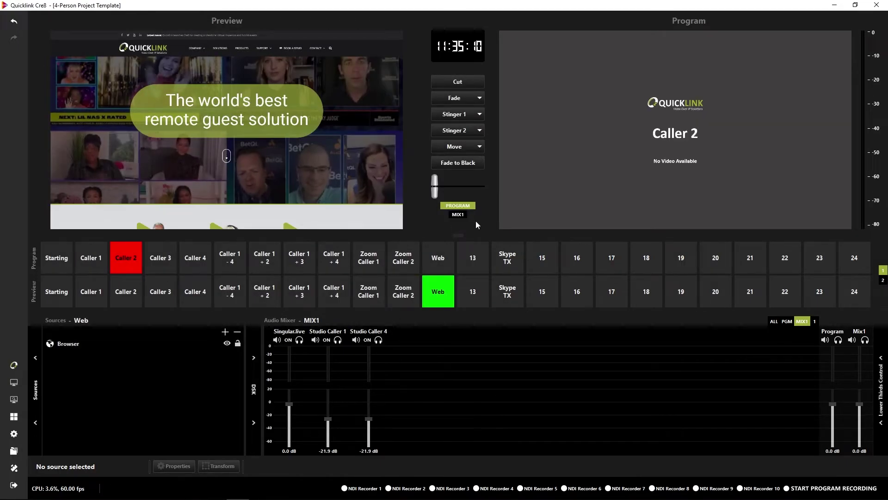
- View the running automation on the MIX1 output and return to the PROGRAM output
left_click(458, 215)
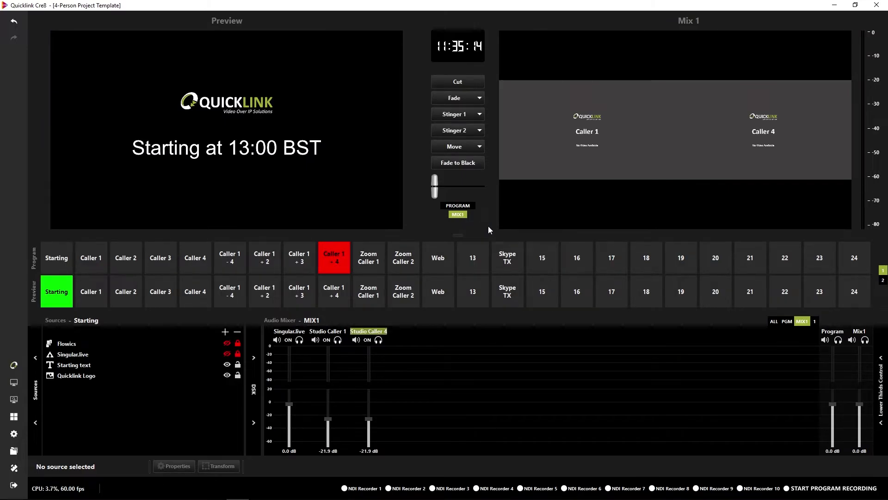
key("space")
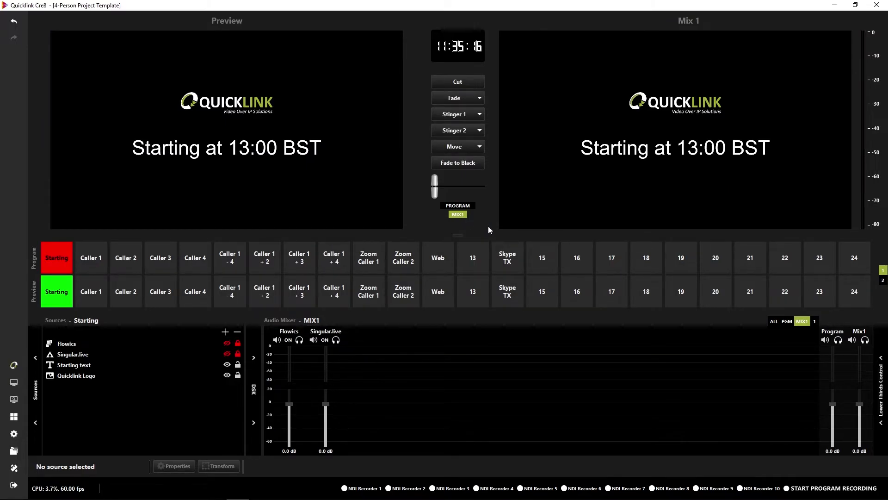
key("6")
left_click(467, 205)
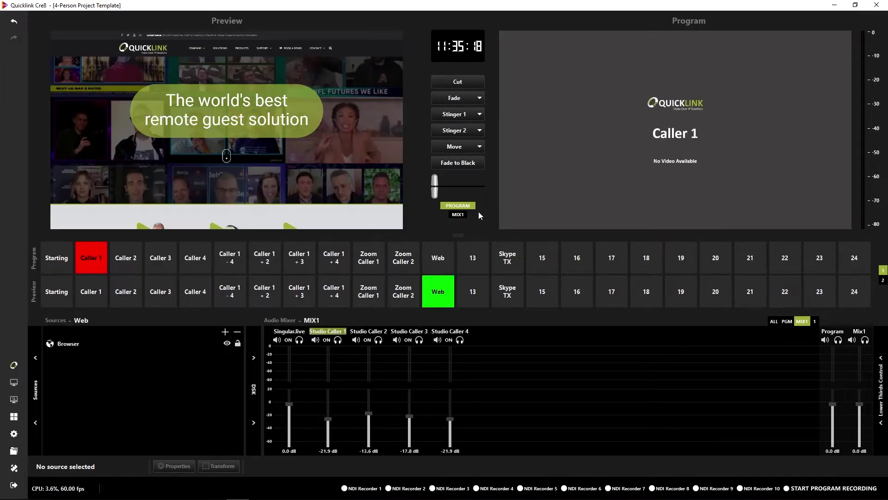
key("3")
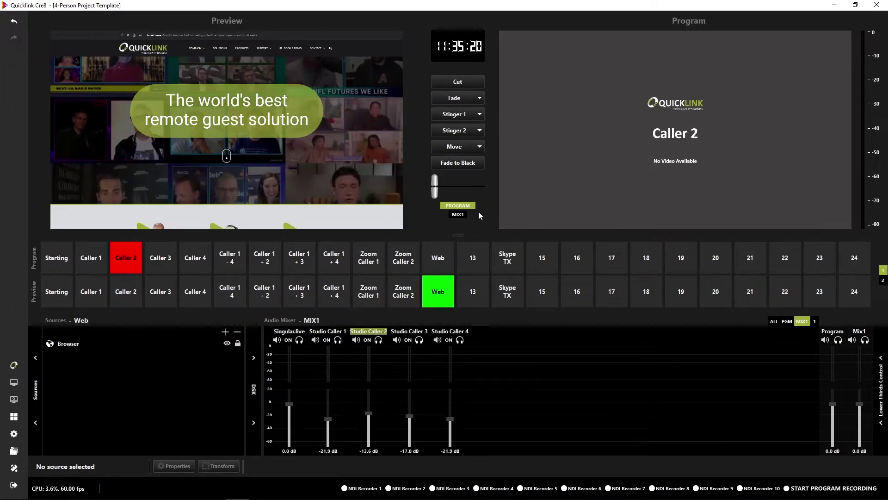
- Reopen the automation settings and stop the running sequence
key("4")
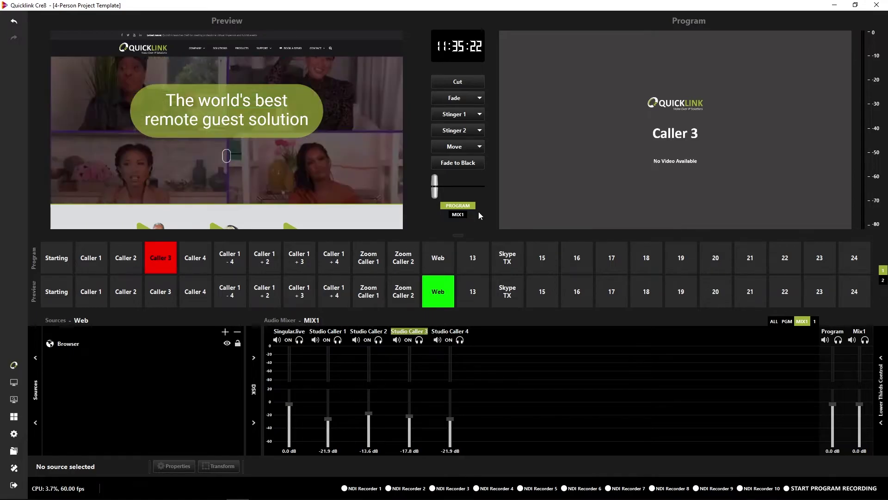
key("5")
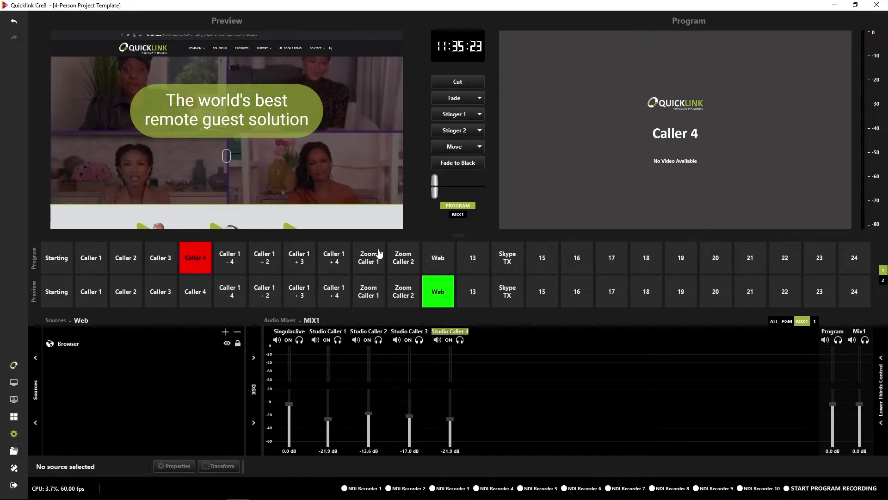
left_click(536, 103)
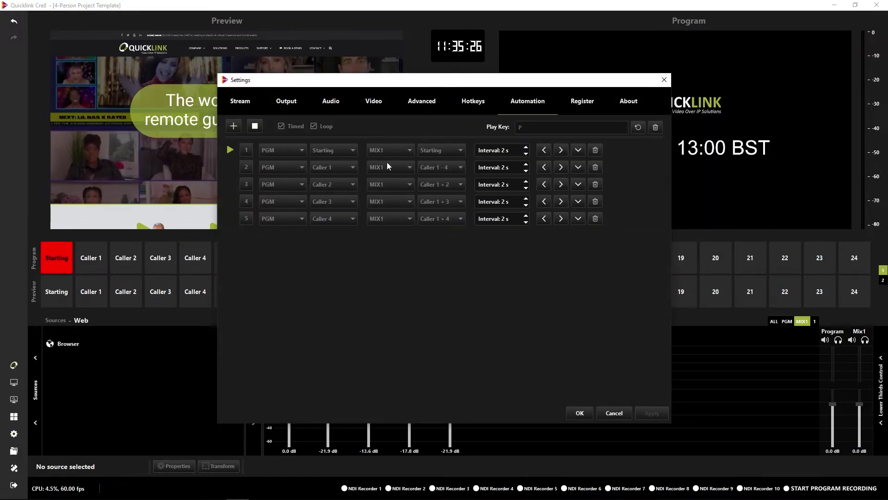
left_click(255, 126)
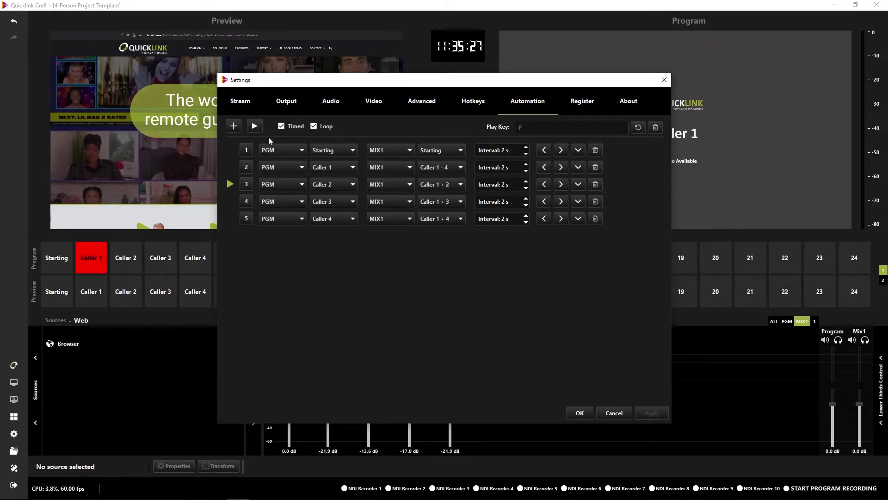
- Add four more PGM actions with the Starting scene to automation entry 1
left_click(561, 150)
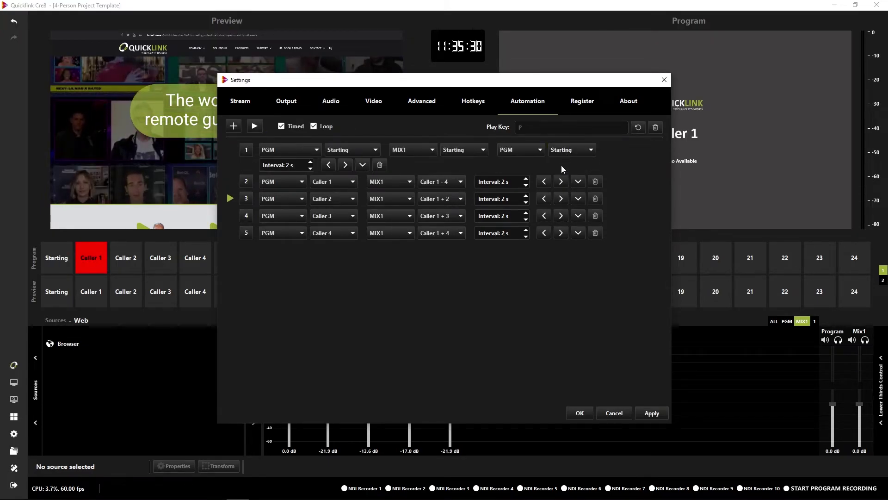
left_click(346, 164)
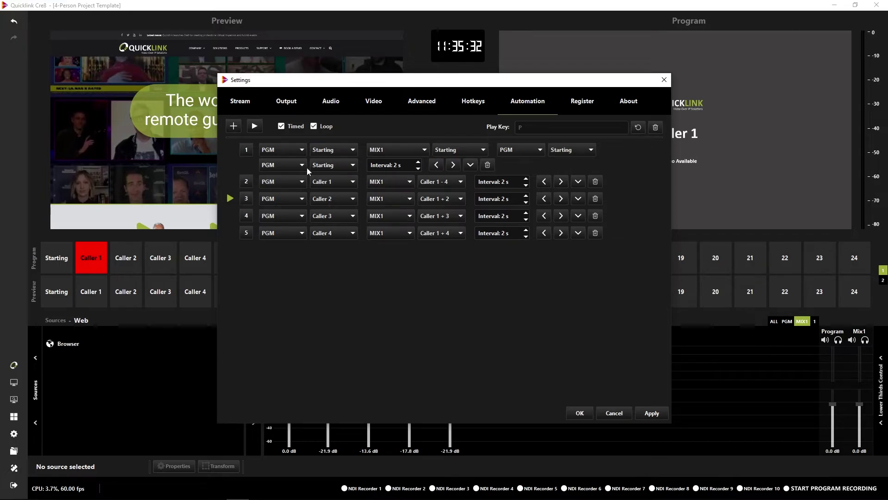
left_click(453, 165)
left_click(561, 166)
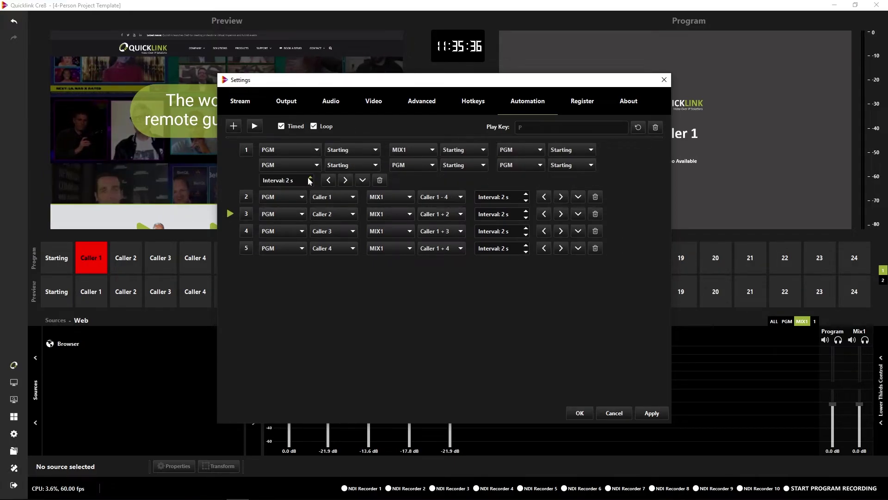
- Remove the four extra PGM actions from automation entry 1
left_click(330, 181)
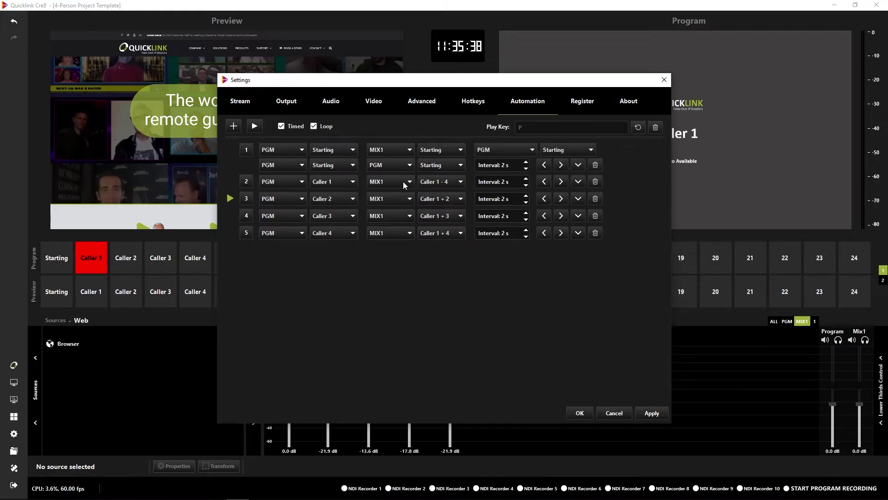
left_click(544, 166)
left_click(437, 165)
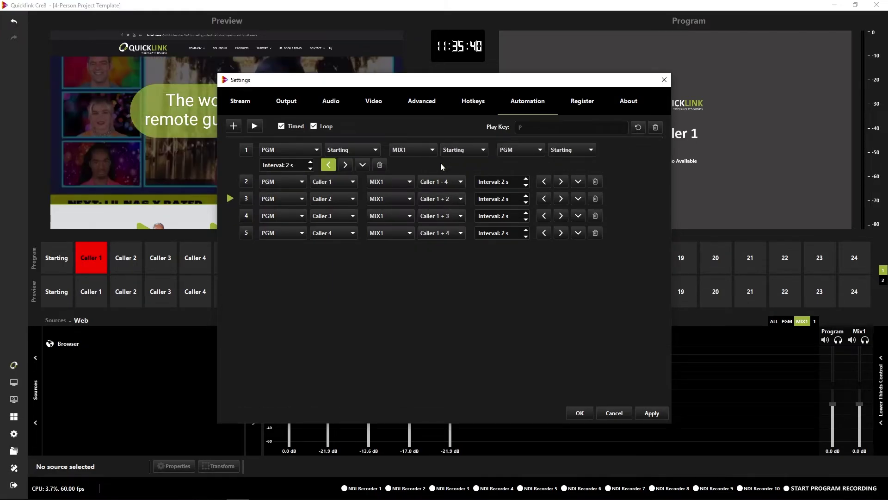
left_click(331, 163)
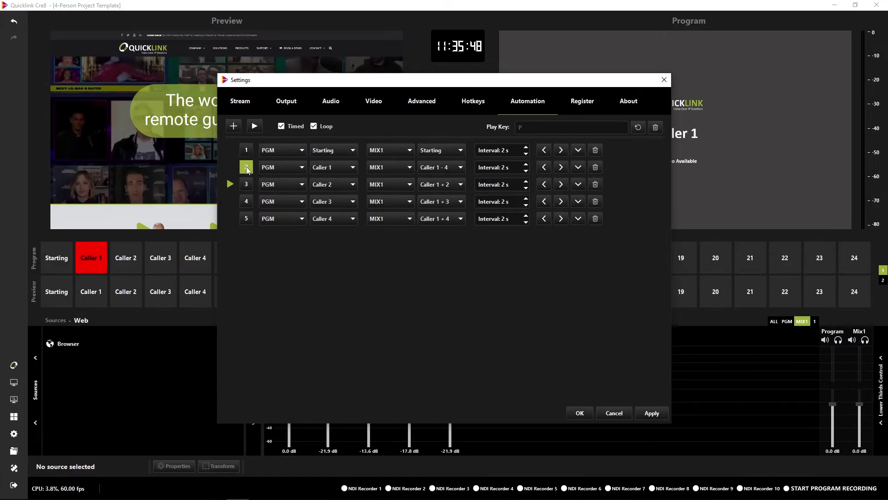
- Insert a new automation entry below entry 1 and delete that entry again
left_click(578, 151)
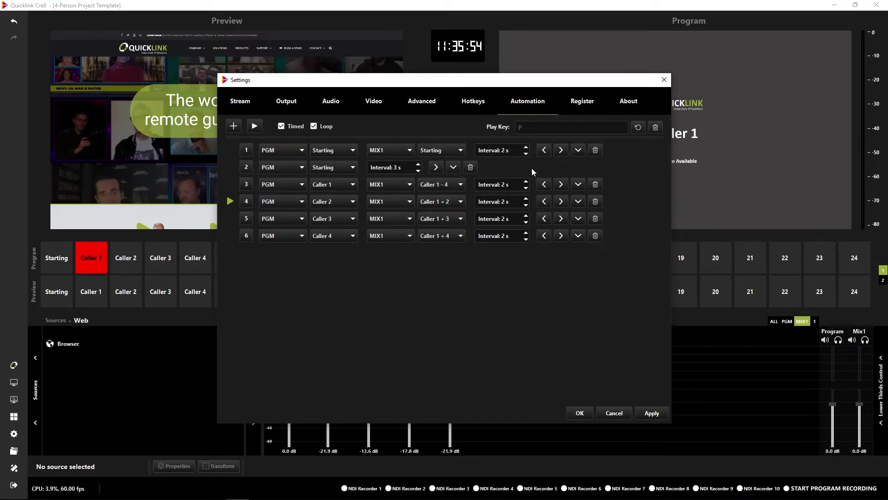
left_click(471, 167)
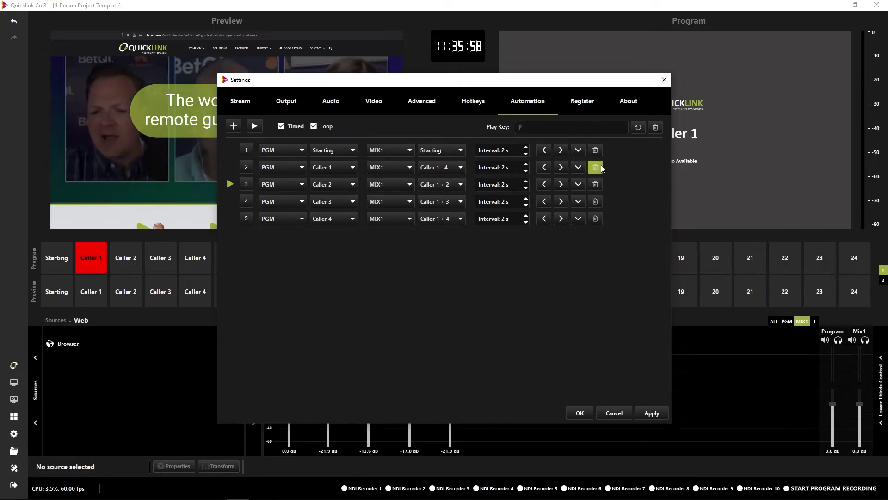
- Apply the automation settings and close the dialog
left_click(656, 413)
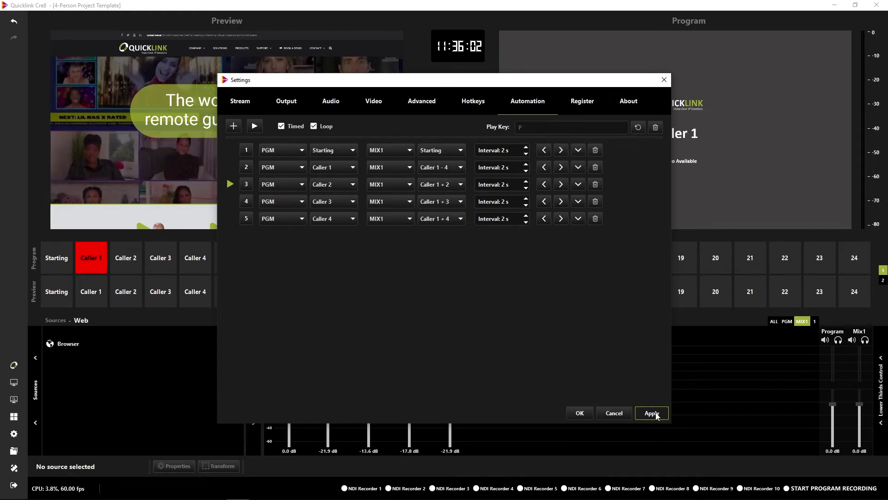
left_click(579, 412)
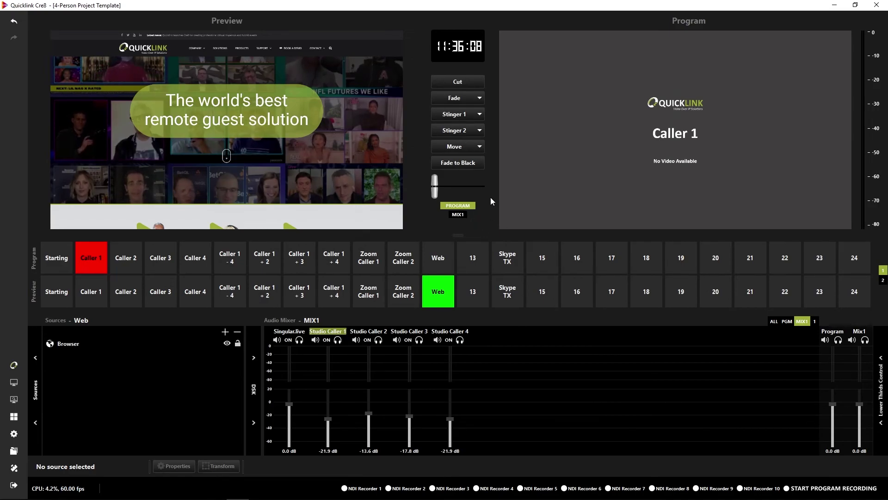
- Run the automation and watch the PROGRAM output cycle through the Starting and Caller 1 to Caller 4 scenes
key("2")
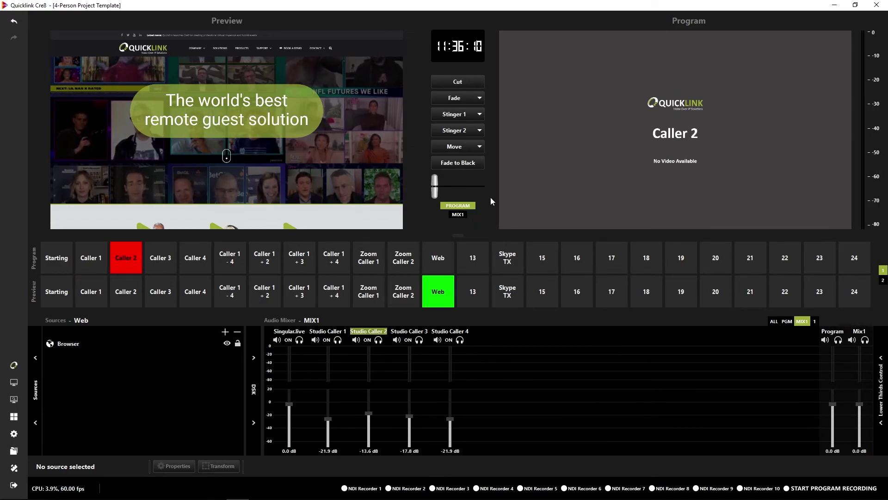
key("3")
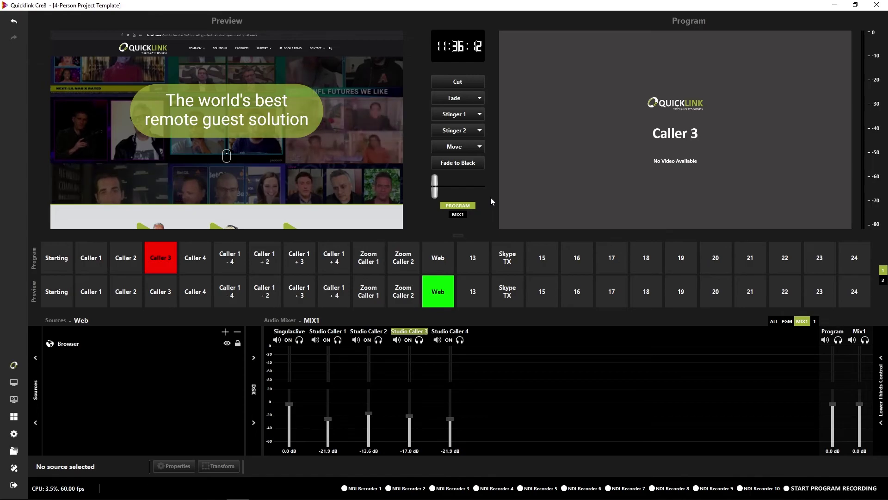
key("4")
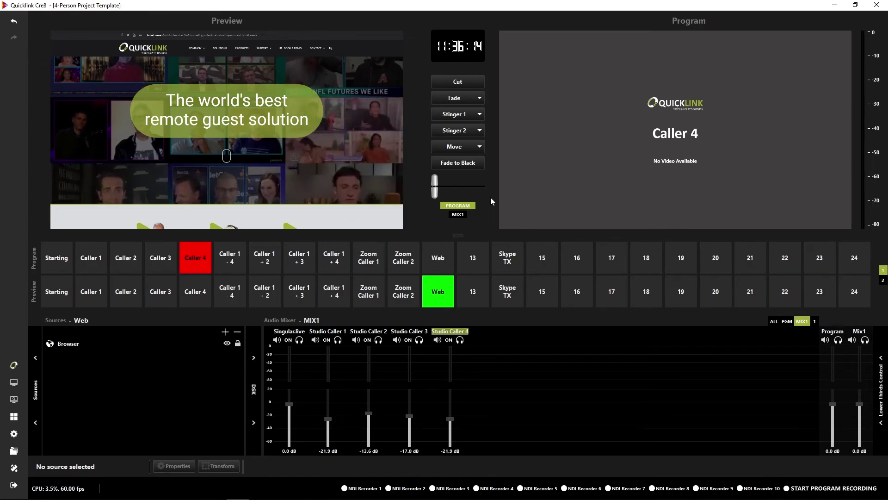
key("1")
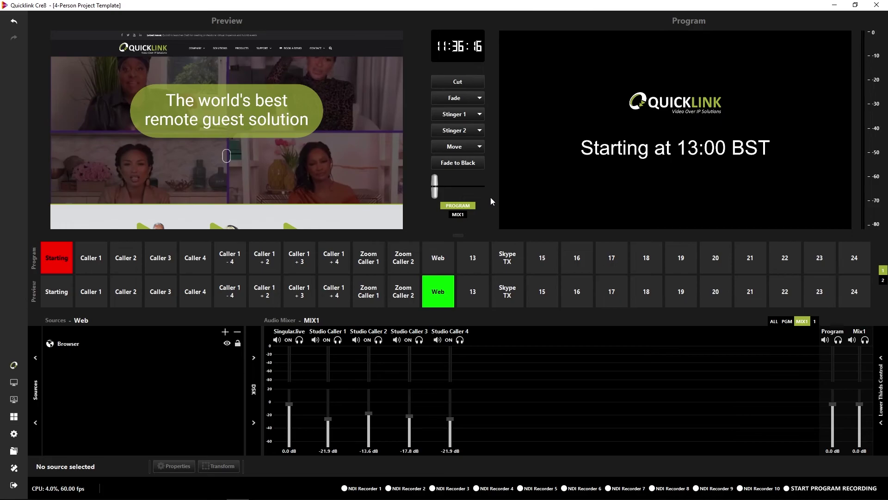
key("2")
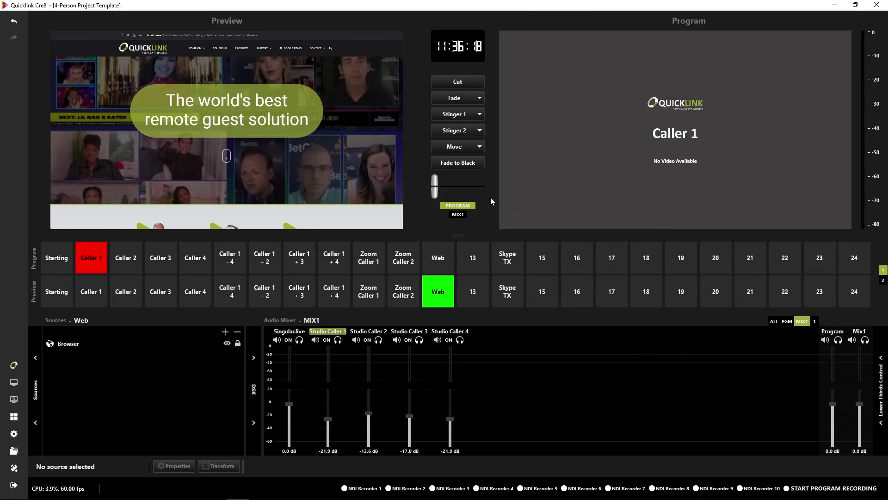
key("3")
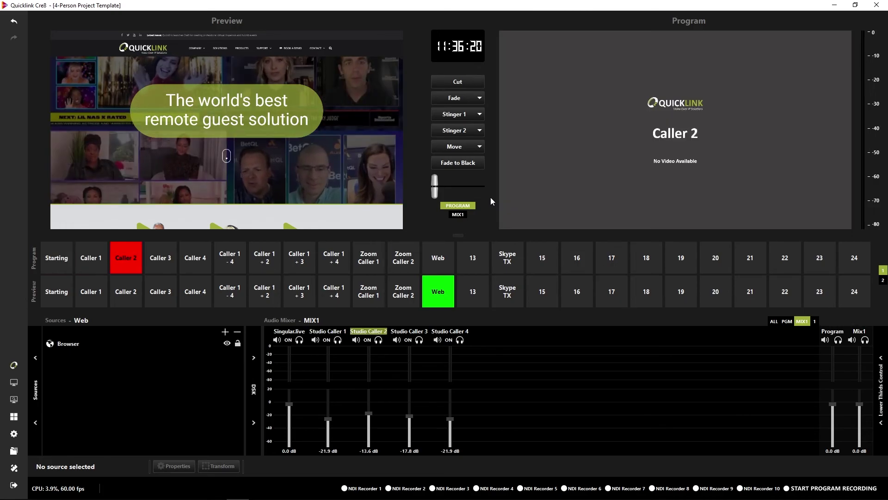
key("4")
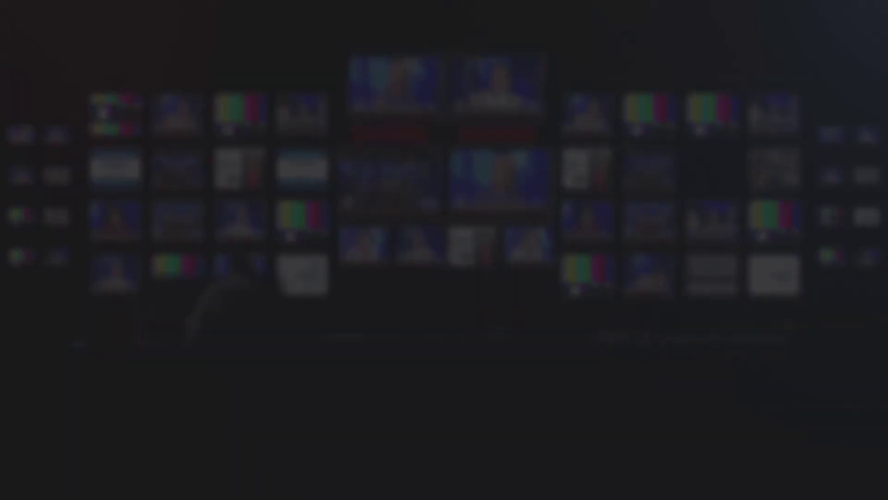